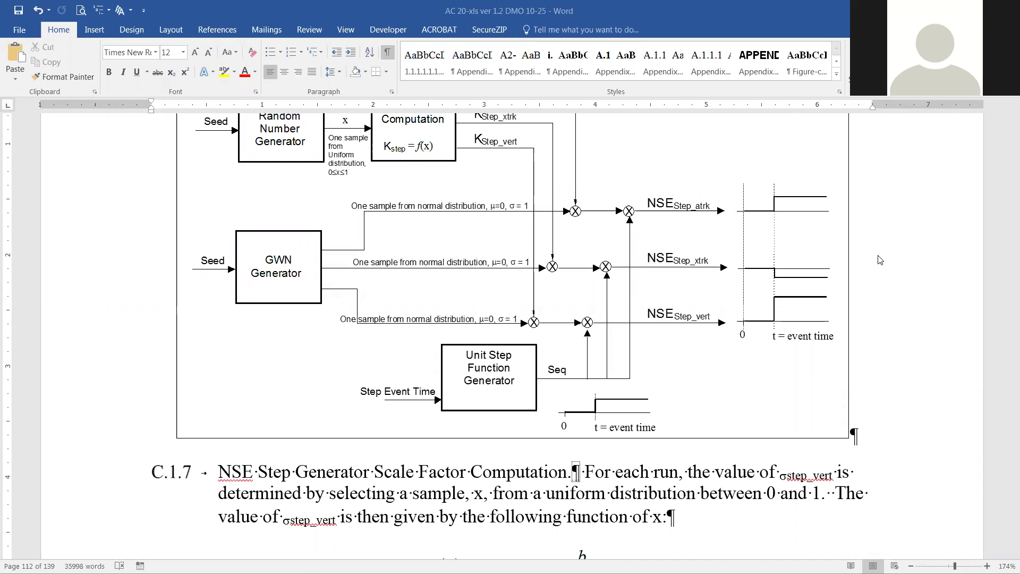
# - Set the block diagram's text wrapping to In line with text through More Layout Options
pyautogui.scroll(1, 879, 257)
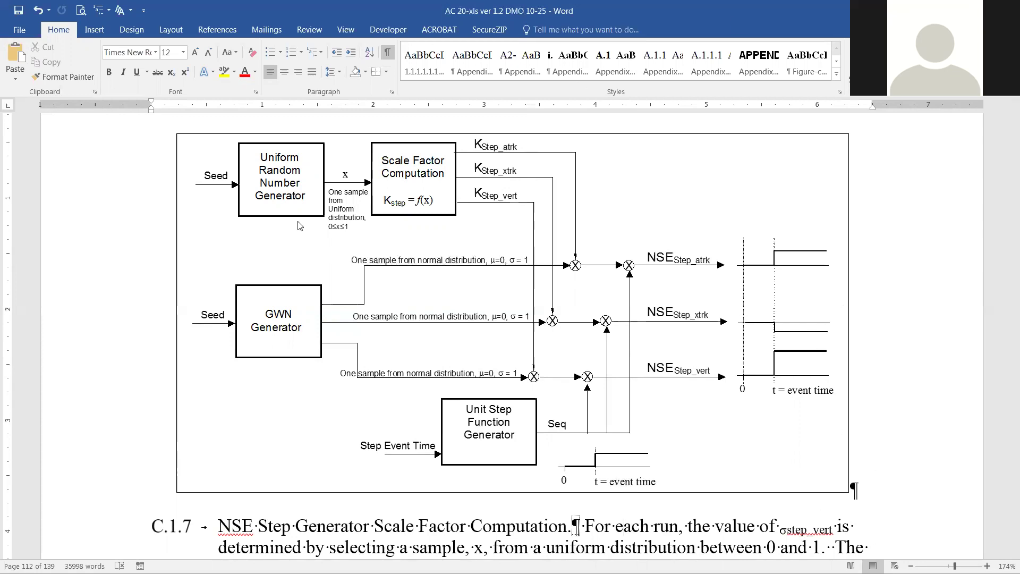
pyautogui.click(616, 138)
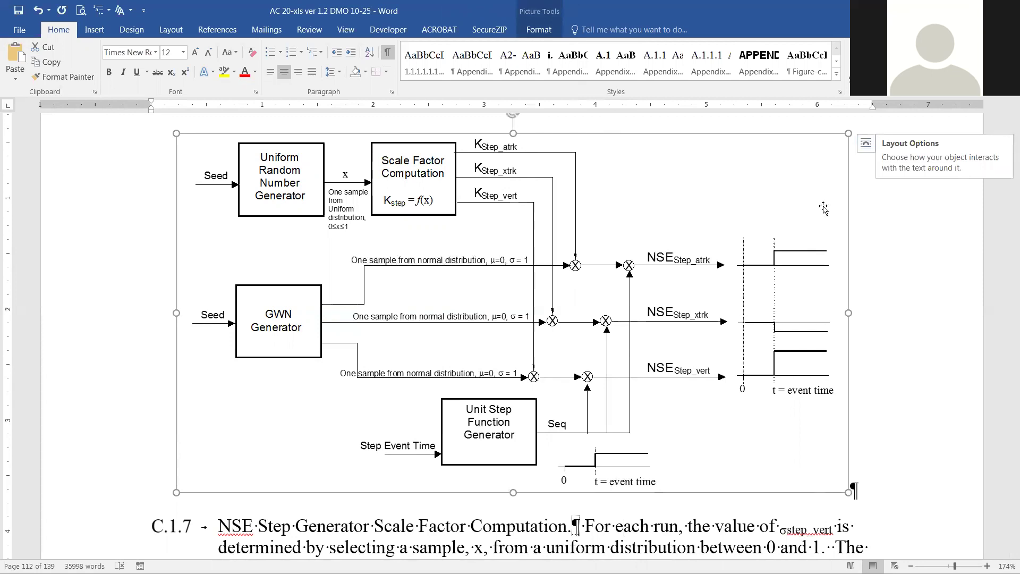
pyautogui.click(867, 144)
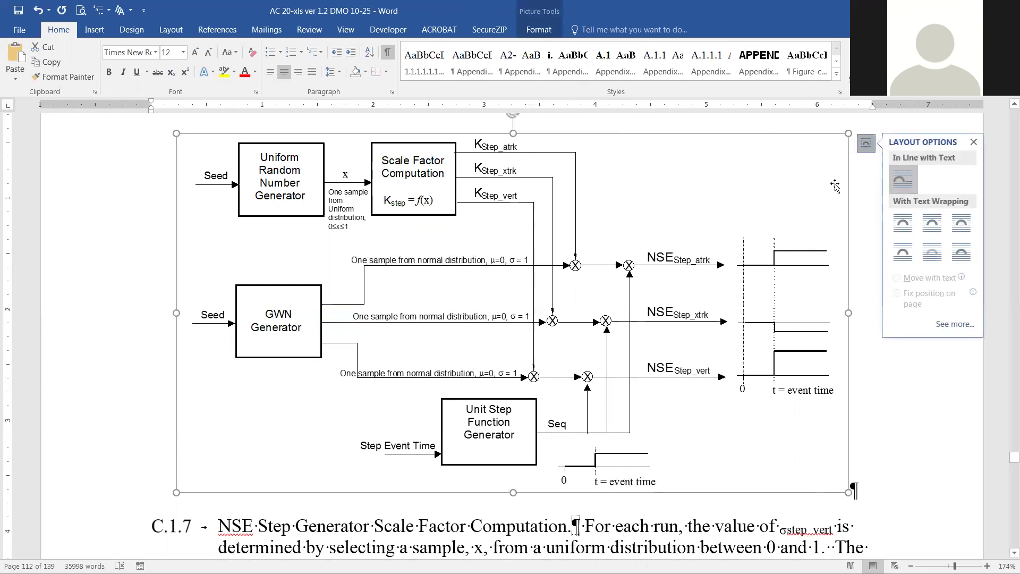
pyautogui.press('Escape')
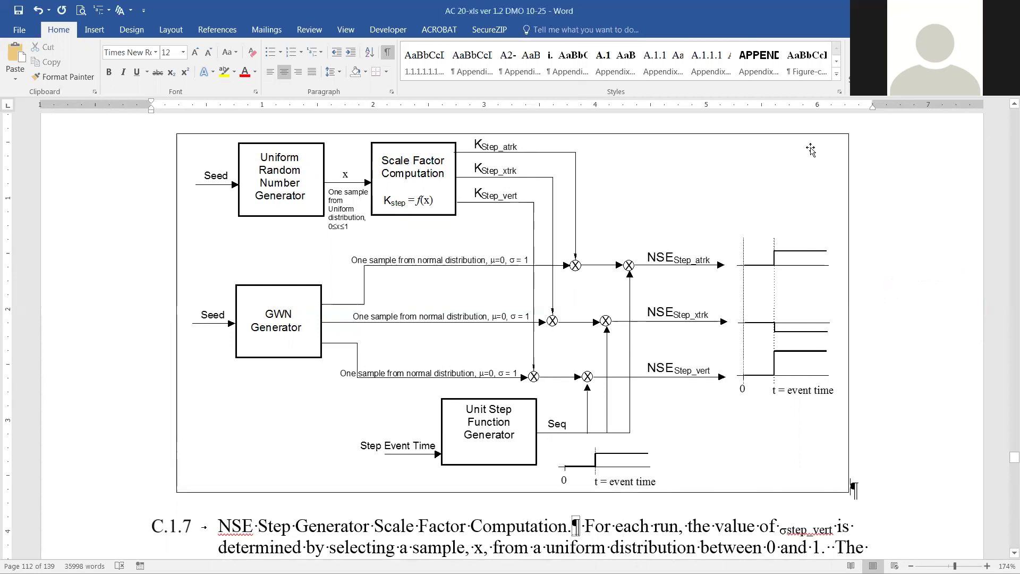
pyautogui.click(705, 155)
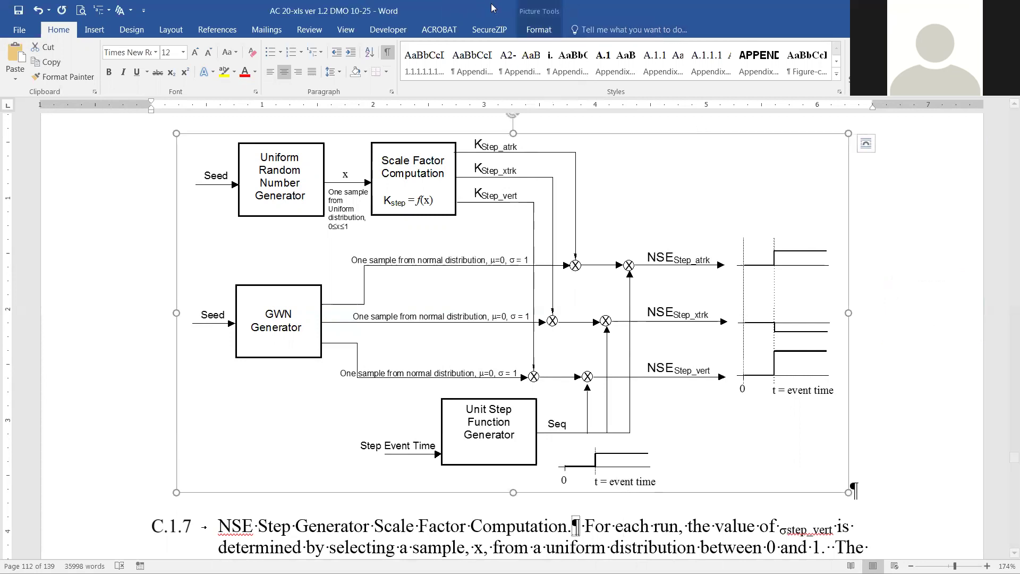
pyautogui.click(543, 32)
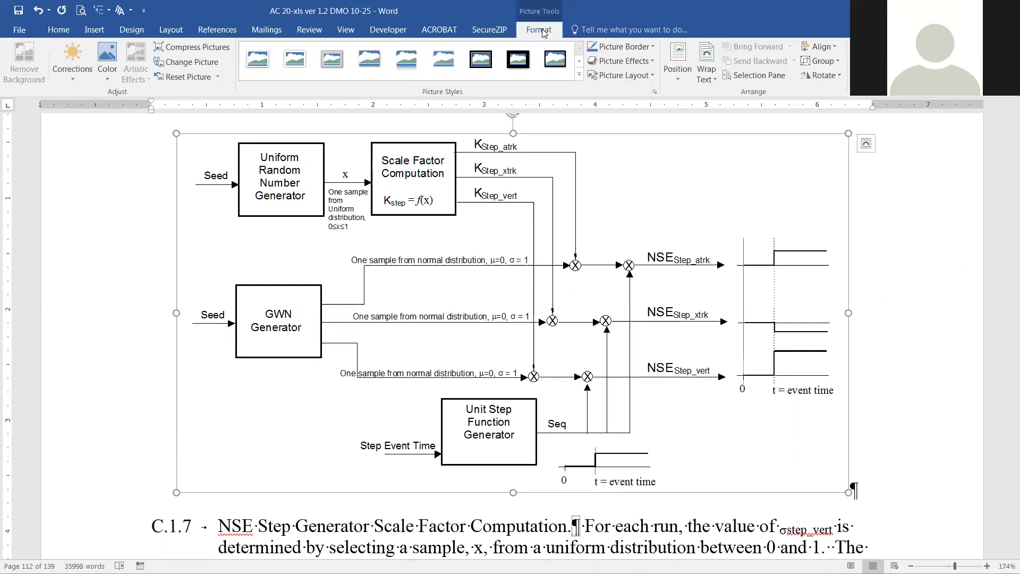
pyautogui.click(683, 78)
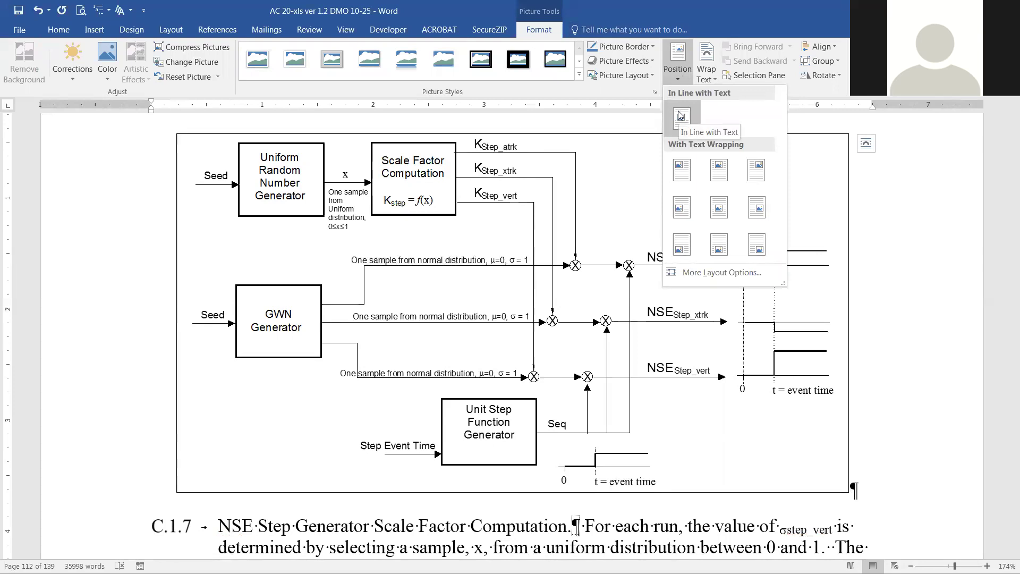
pyautogui.click(706, 274)
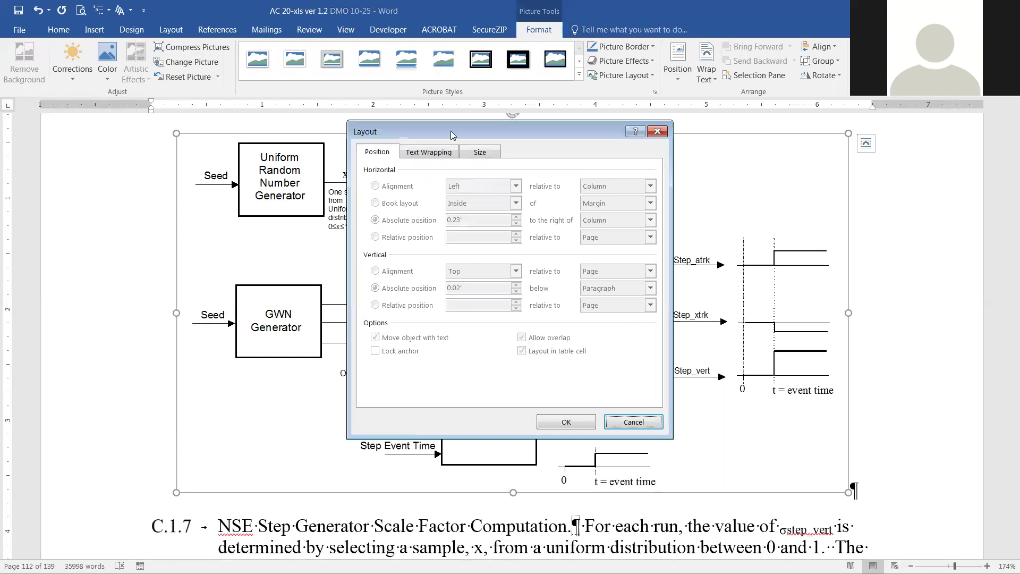
pyautogui.click(433, 153)
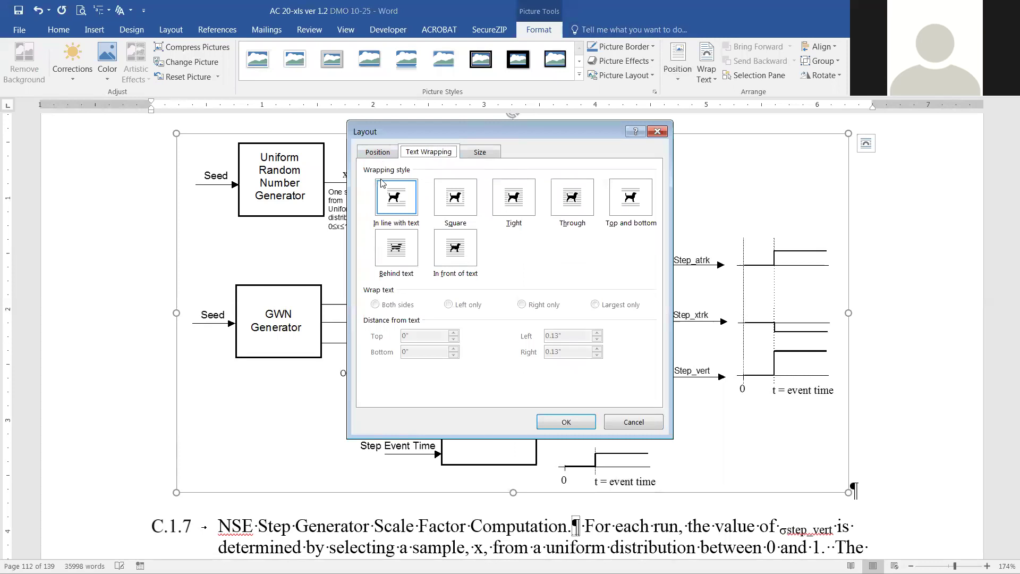
pyautogui.click(400, 199)
pyautogui.click(566, 422)
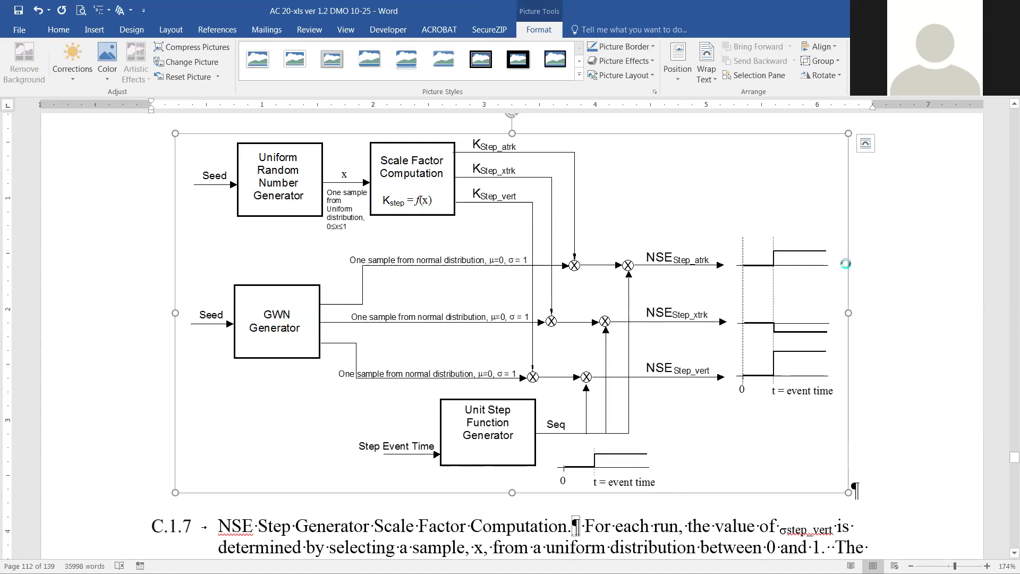
# - Show the block diagram's Alt Text section under Format Picture's Layout & Properties
pyautogui.rightClick(846, 265)
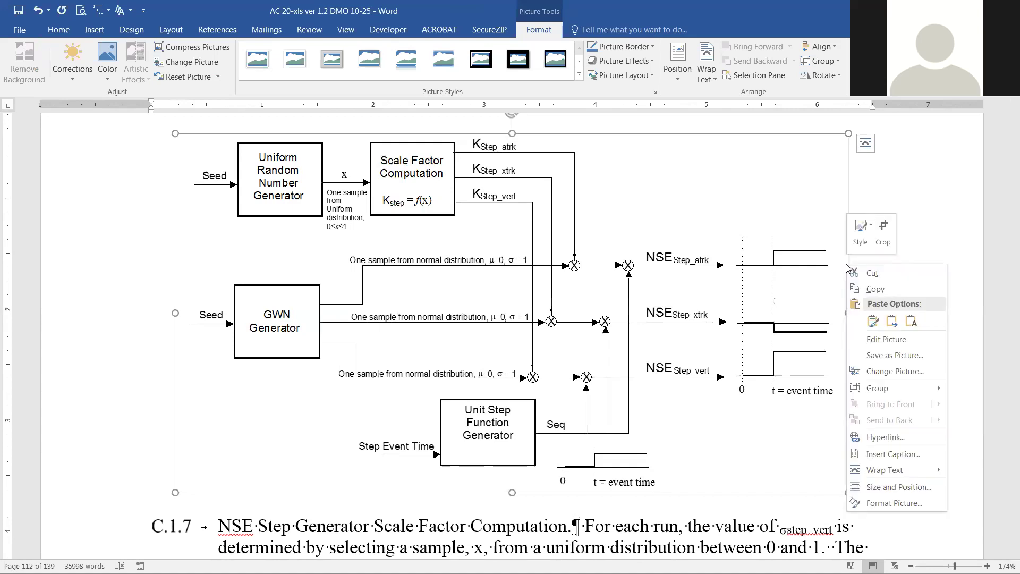
pyautogui.click(871, 503)
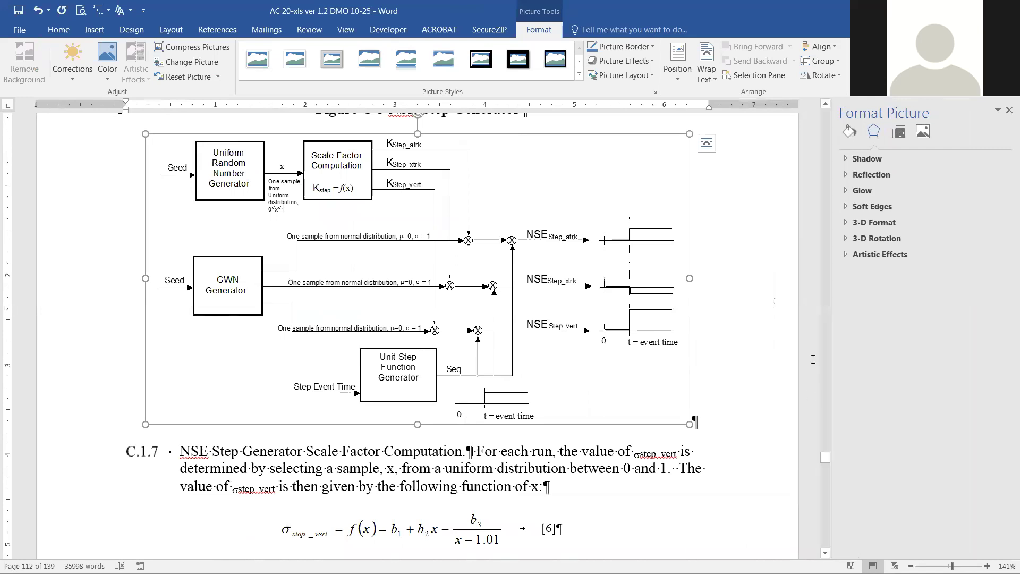
pyautogui.click(902, 136)
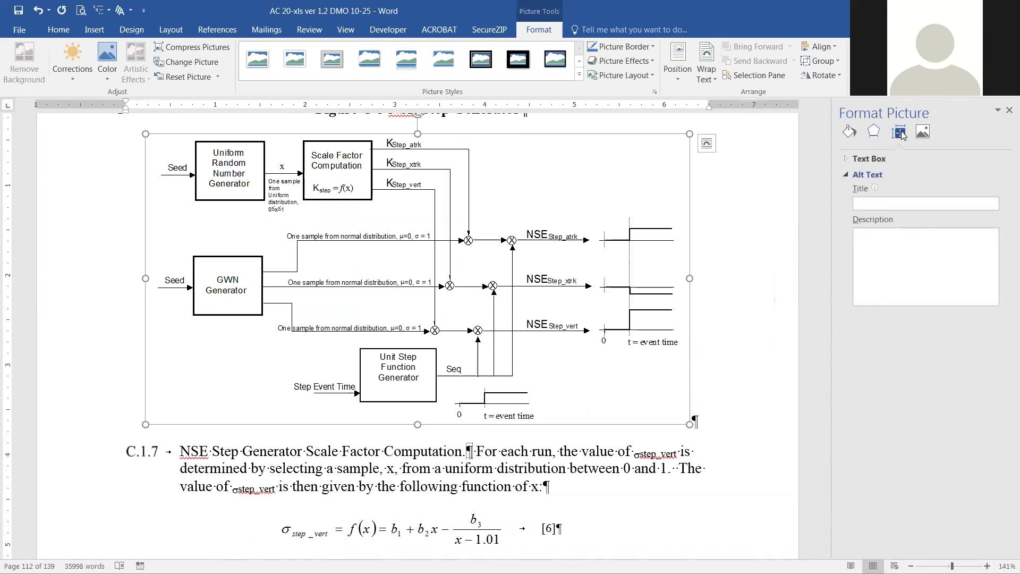
pyautogui.click(846, 176)
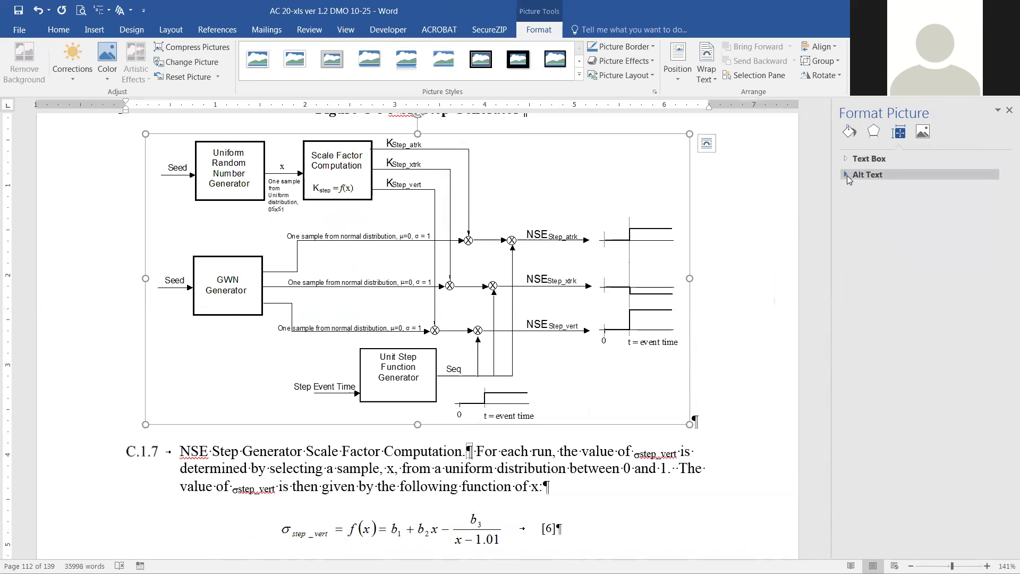
pyautogui.click(847, 175)
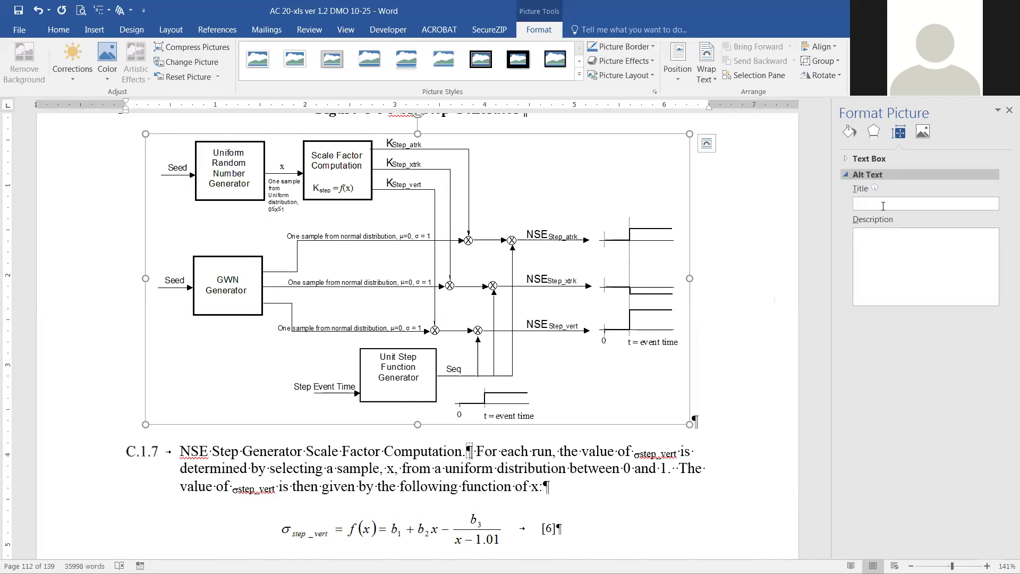
# - Enter 'Description' as the block diagram's alt text description
pyautogui.click(894, 240)
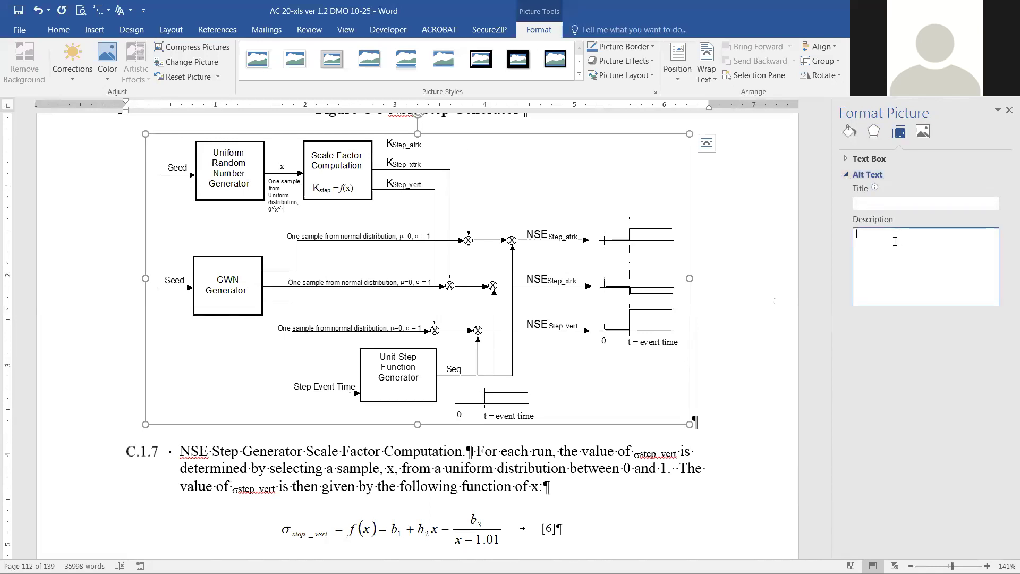
pyautogui.write('decriptio')
pyautogui.press('BackSpace')
pyautogui.press('BackSpace')
pyautogui.press('BackSpace')
pyautogui.press('BackSpace')
pyautogui.press('BackSpace')
pyautogui.press('BackSpace')
pyautogui.press('BackSpace')
pyautogui.press('BackSpace')
pyautogui.press('BackSpace')
pyautogui.press('BackSpace')
pyautogui.write('Description')
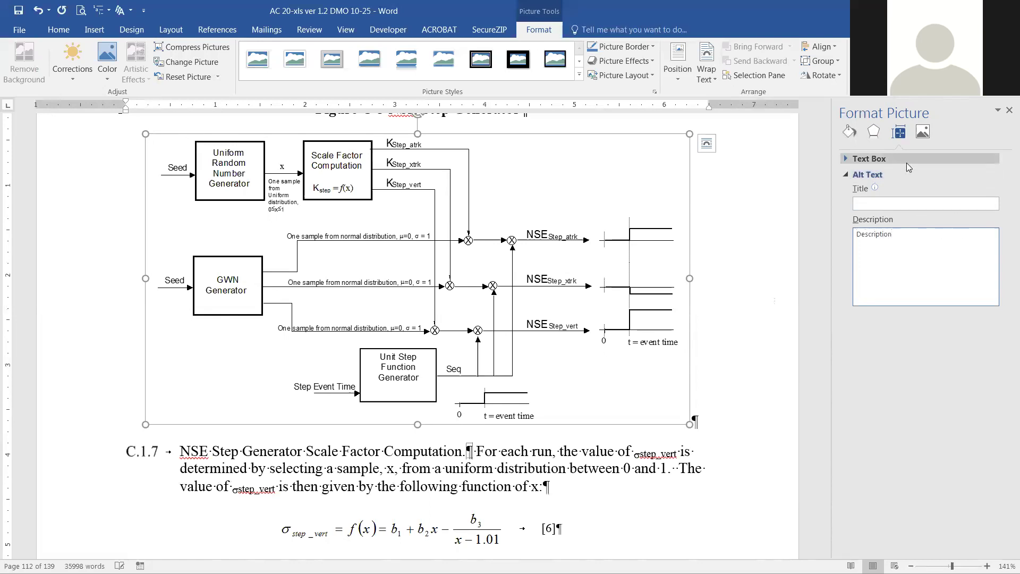
pyautogui.click(852, 175)
pyautogui.click(728, 379)
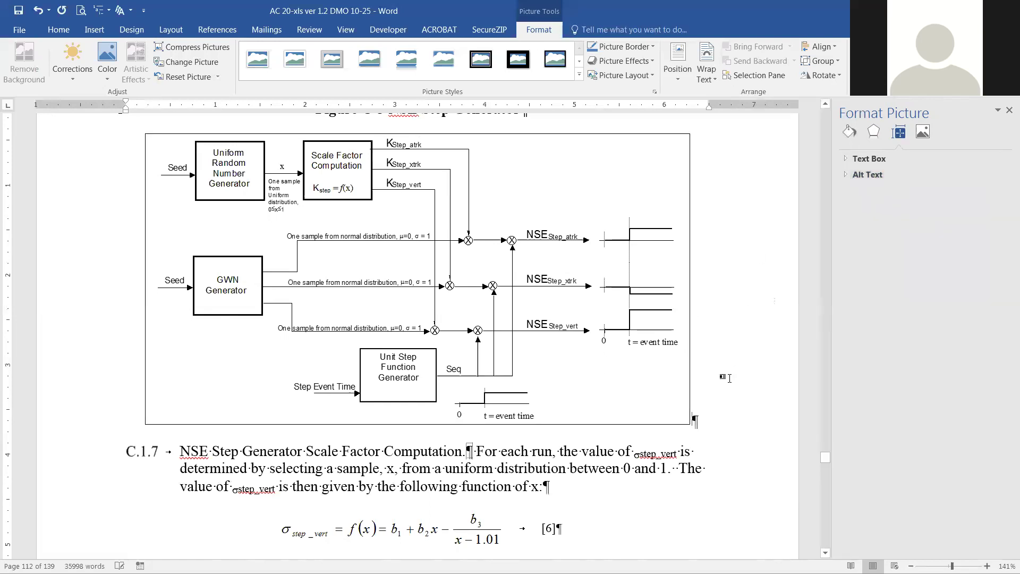
pyautogui.click(651, 396)
# - Check that the Figure C-3 alt text reads 'Description'
pyautogui.click(898, 132)
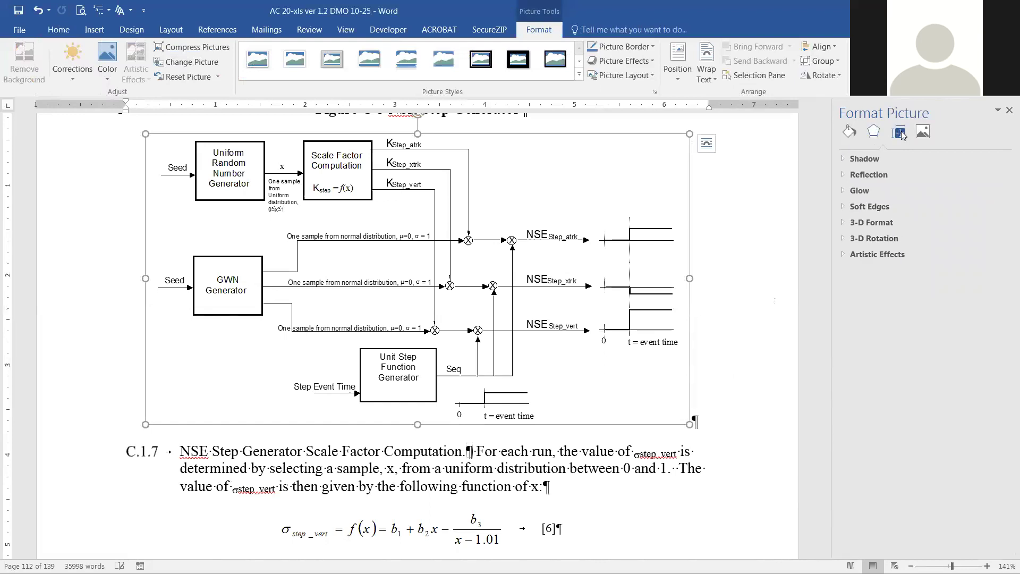
pyautogui.click(848, 176)
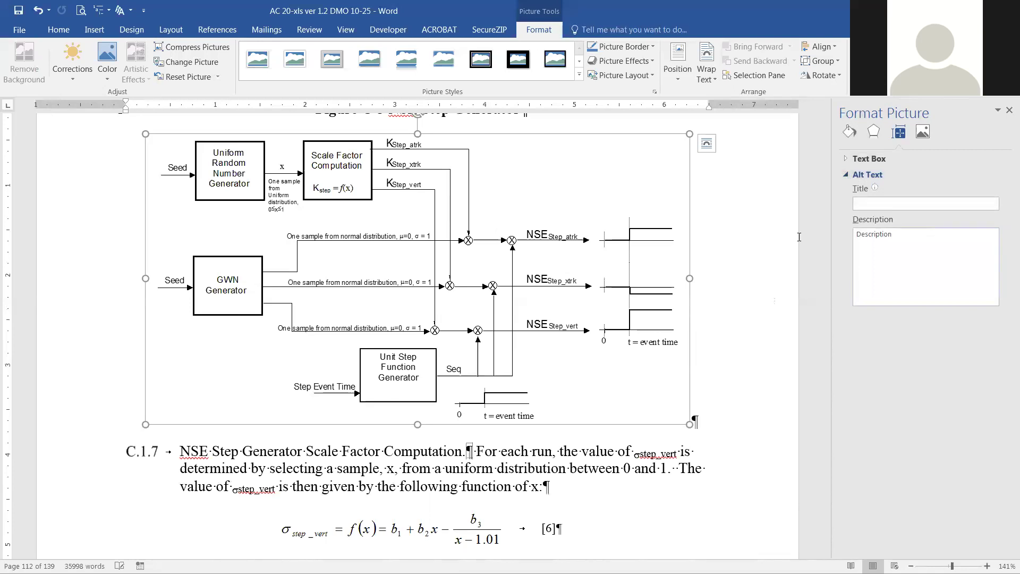
pyautogui.click(657, 166)
pyautogui.click(658, 166)
# - Scroll to and select the Figure C-4 Limit and/or Malfunction Generator diagram
pyautogui.scroll(1, 241, 151)
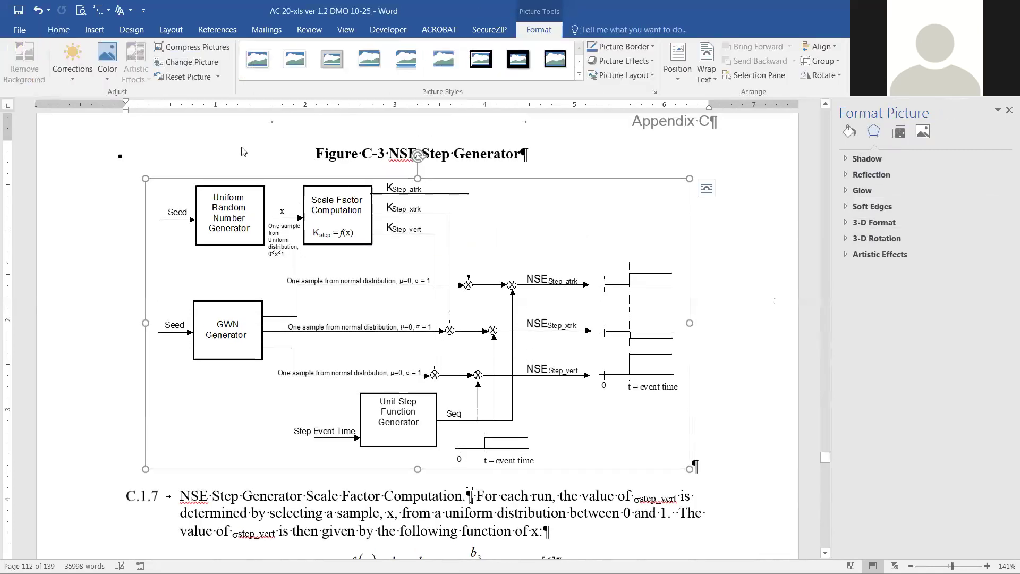
pyautogui.scroll(-15, 651, 326)
pyautogui.scroll(-20, 651, 332)
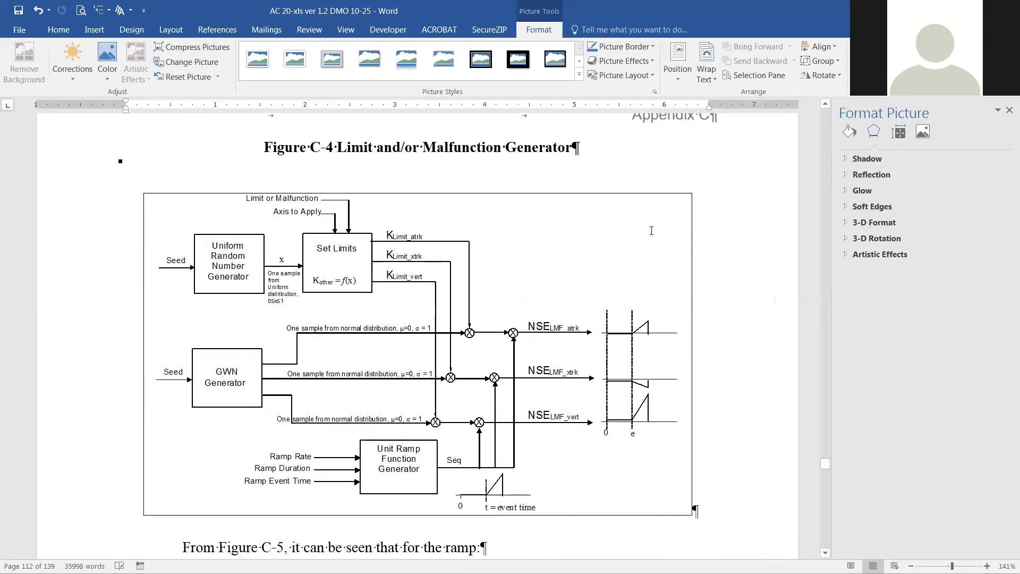
pyautogui.click(651, 231)
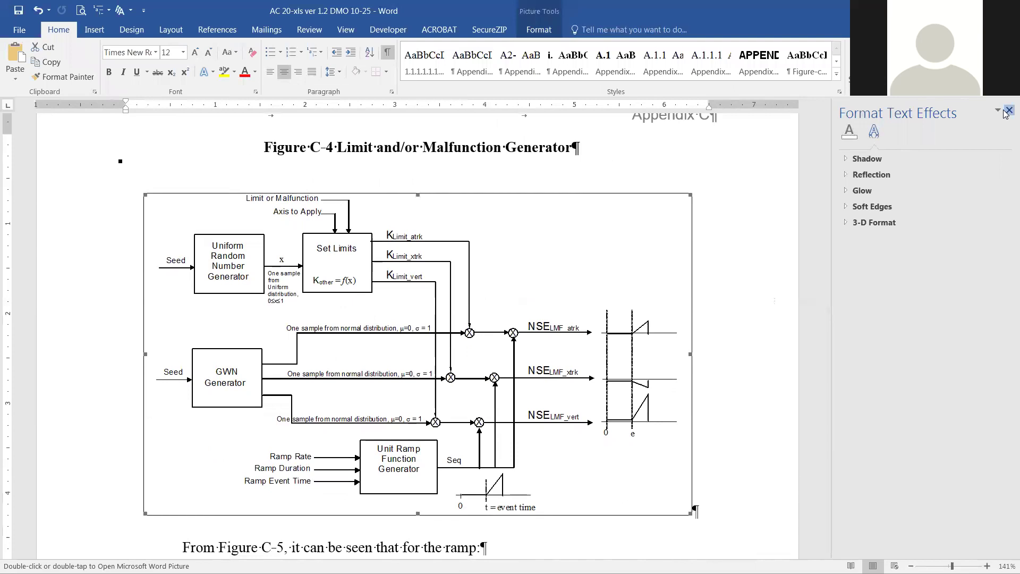
# - Close the formatting pane and position the Figure C-4 diagram In Line with Text
pyautogui.click(1007, 111)
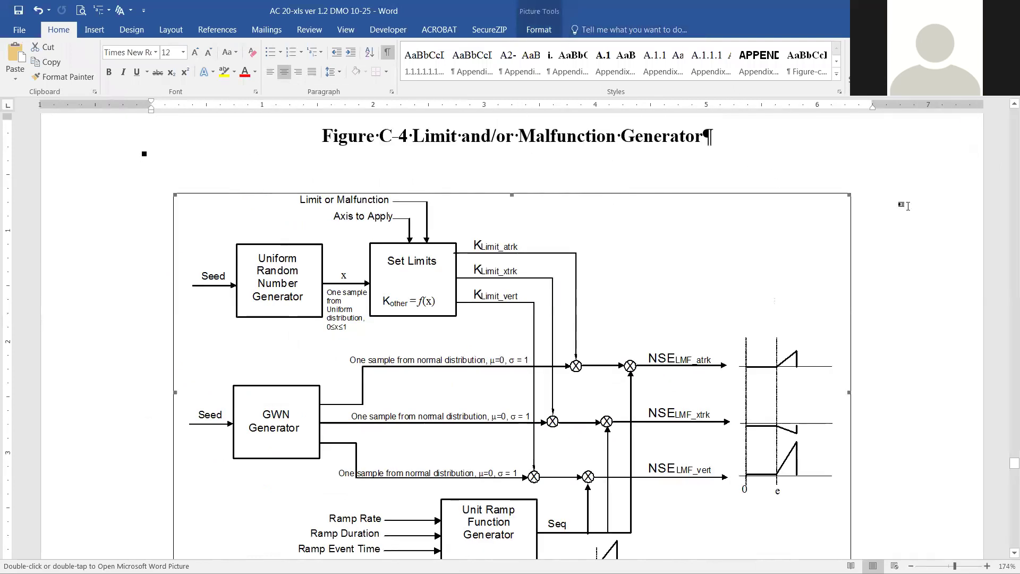
pyautogui.scroll(-2, 888, 267)
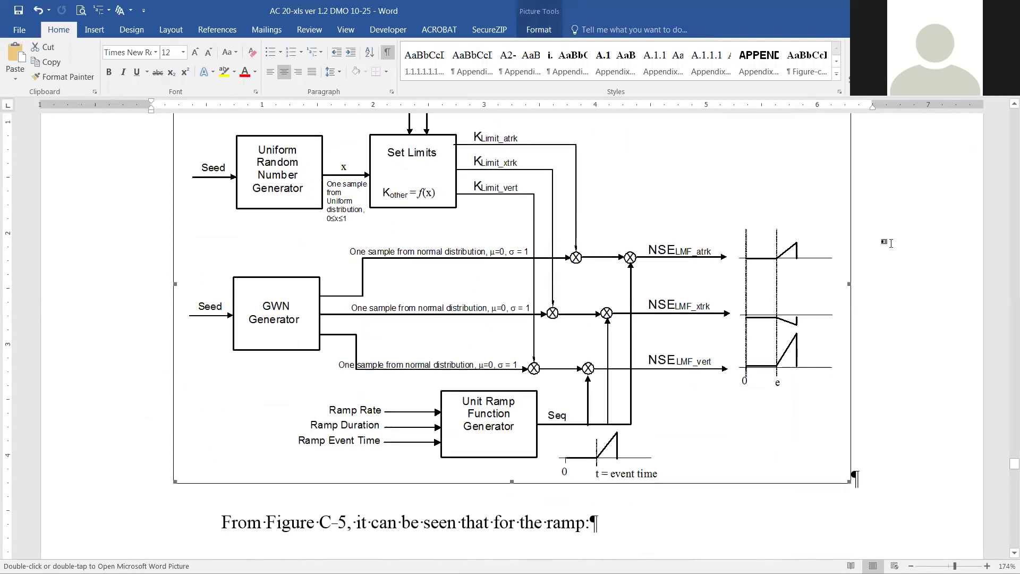
pyautogui.scroll(3, 659, 208)
pyautogui.scroll(-2, 829, 198)
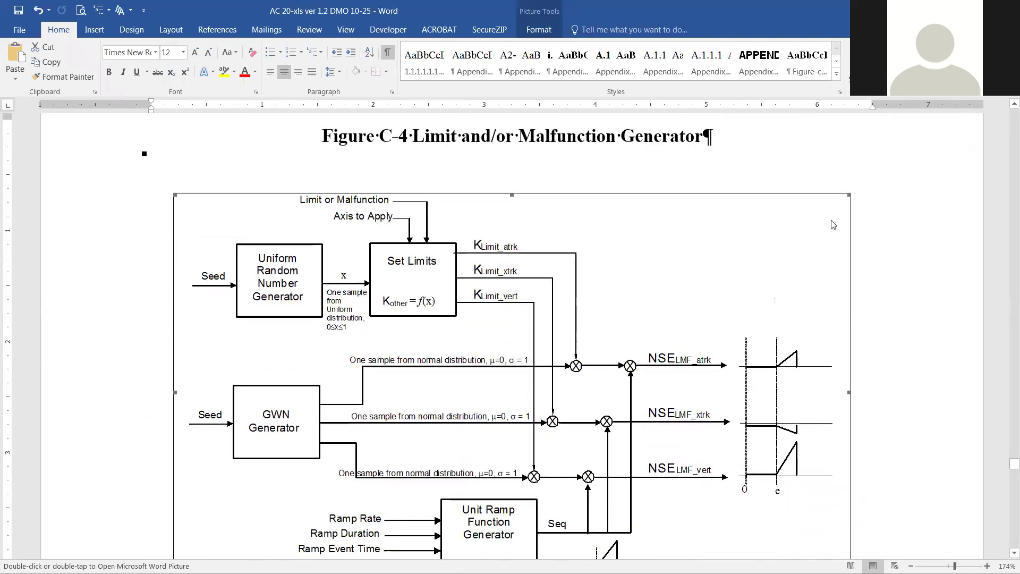
pyautogui.click(539, 30)
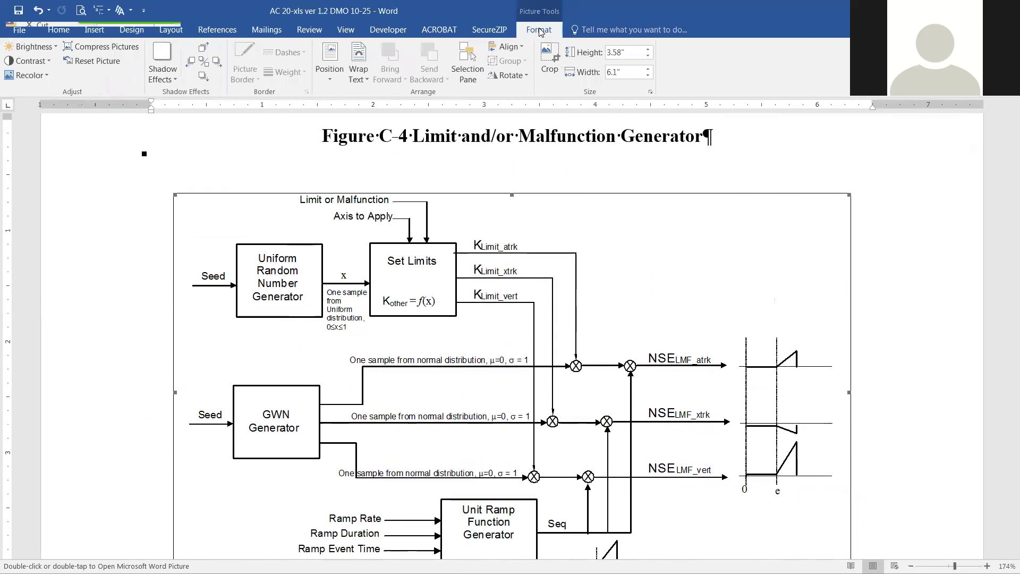
pyautogui.click(330, 80)
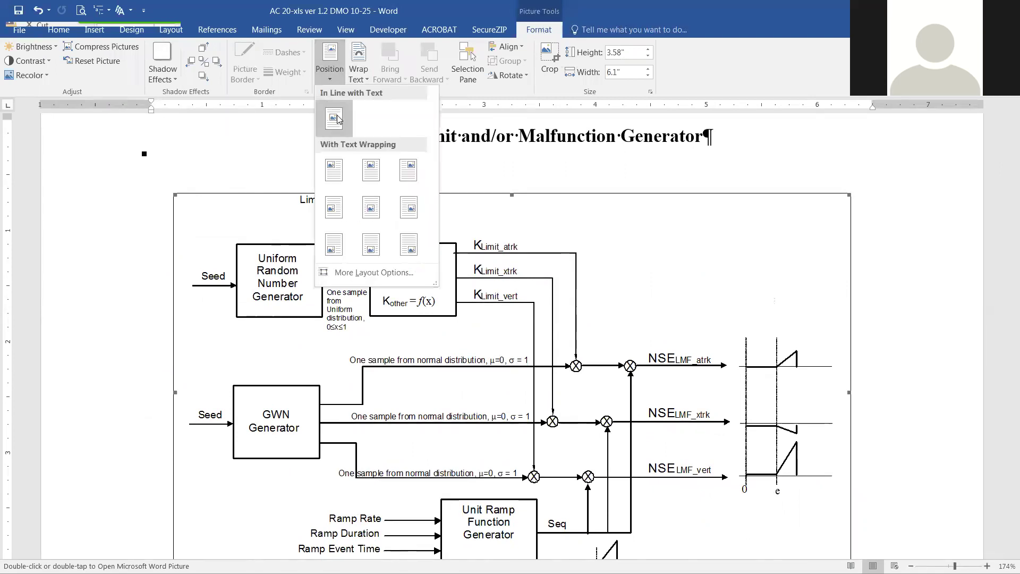
pyautogui.click(335, 118)
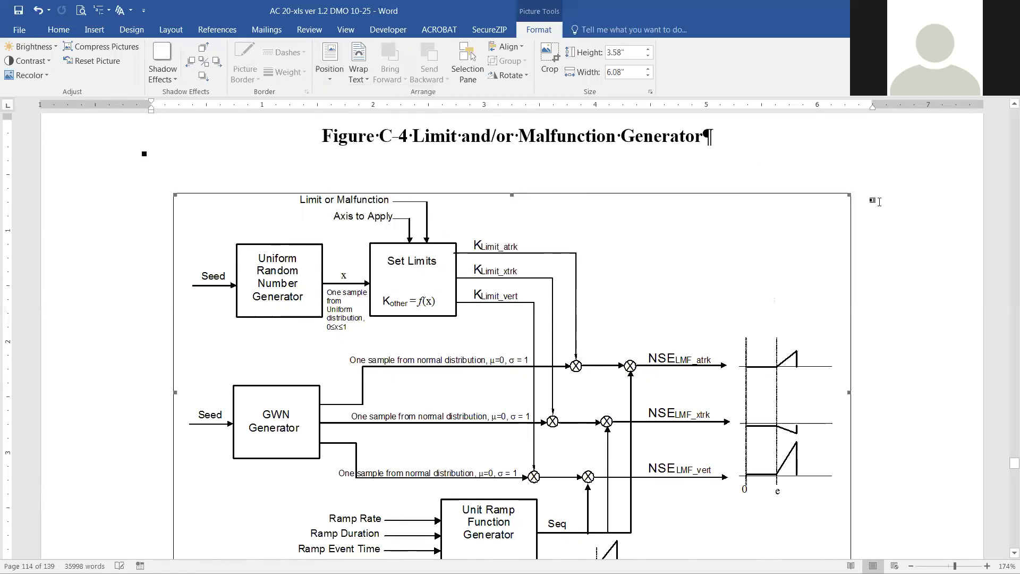
# - Give Figure C-4 the alt text 'Limit and/or Malfunction Generator' in the Format Object dialog
pyautogui.rightClick(820, 197)
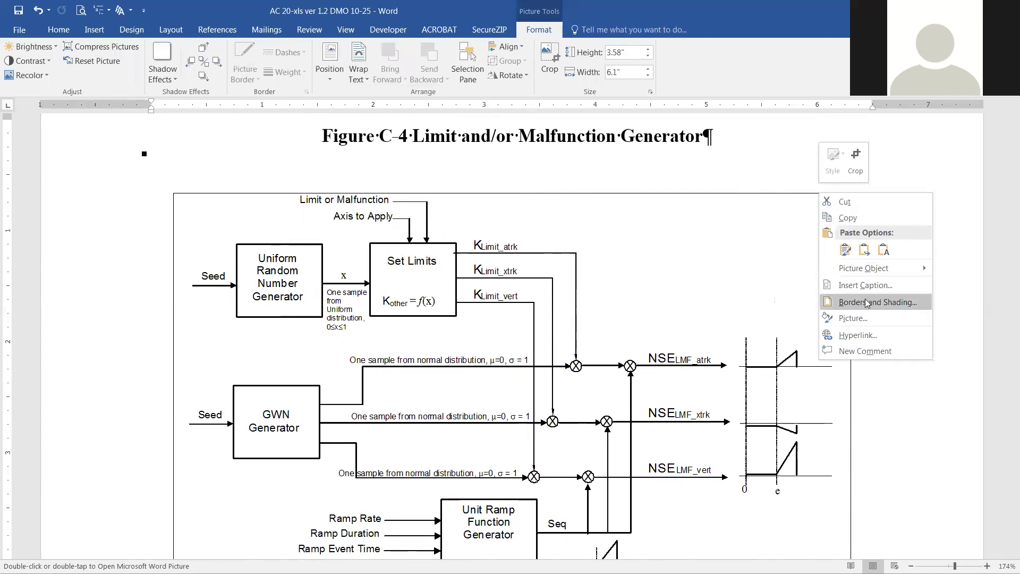
pyautogui.click(837, 320)
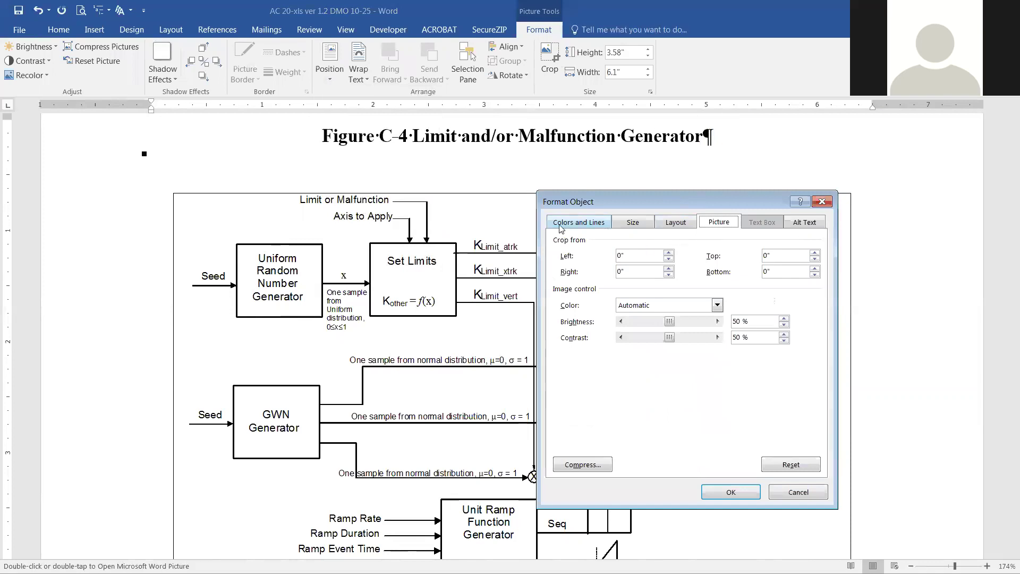
pyautogui.click(811, 223)
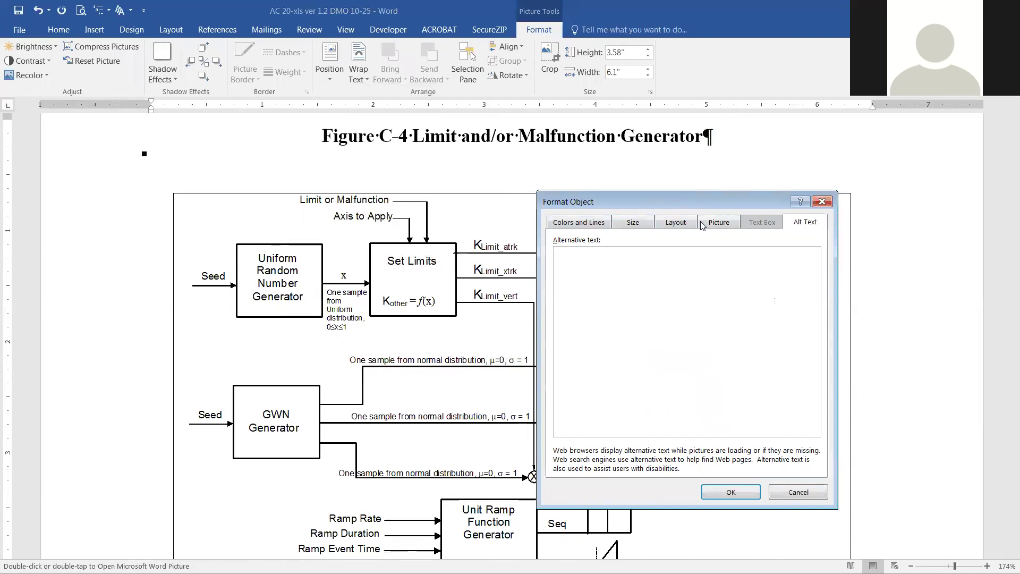
pyautogui.moveTo(695, 200); pyautogui.dragTo(772, 207)
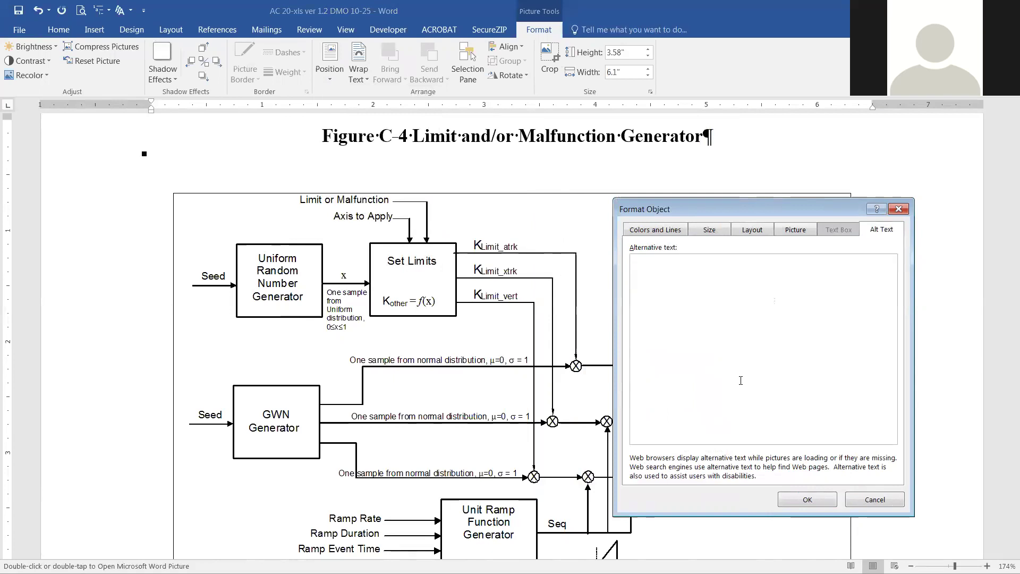
pyautogui.write('imit and/or Malfunction Generator')
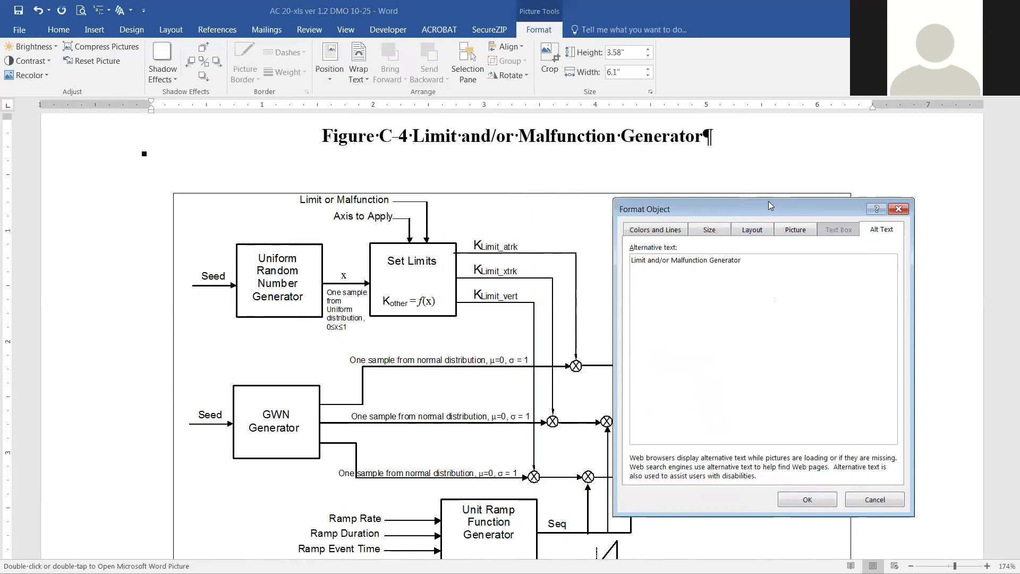
pyautogui.moveTo(768, 201); pyautogui.dragTo(790, 167)
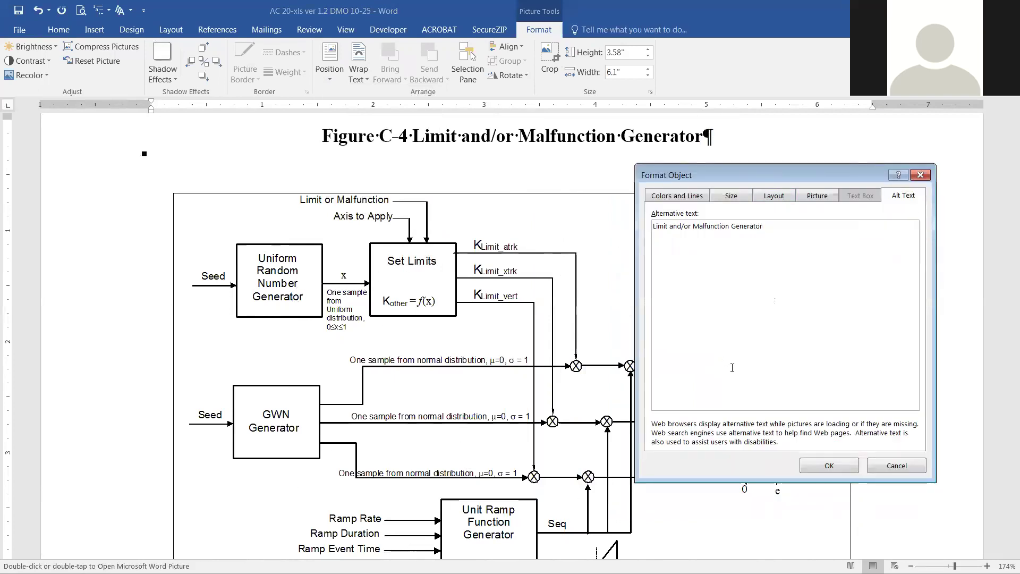
pyautogui.click(830, 465)
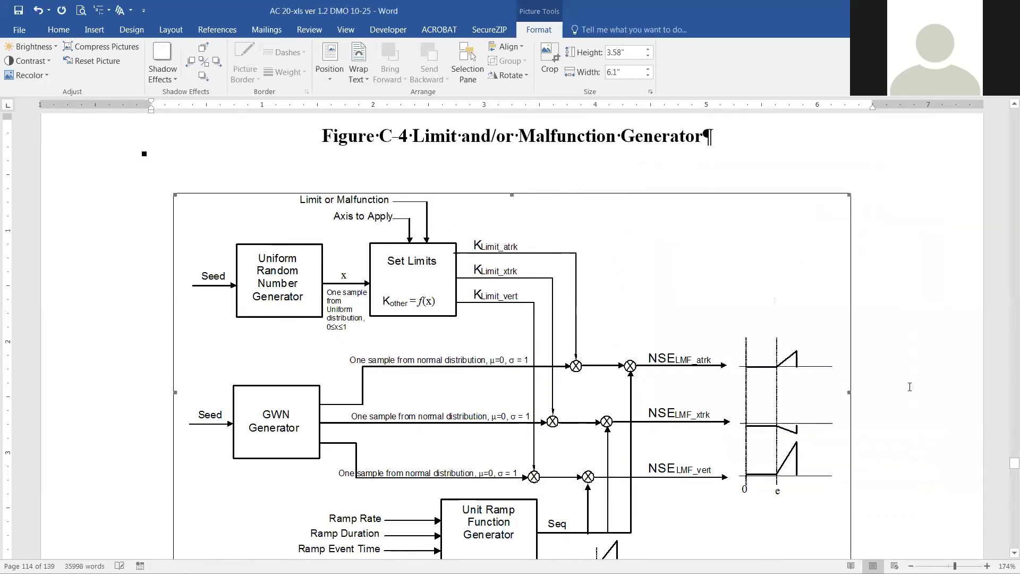
pyautogui.click(903, 363)
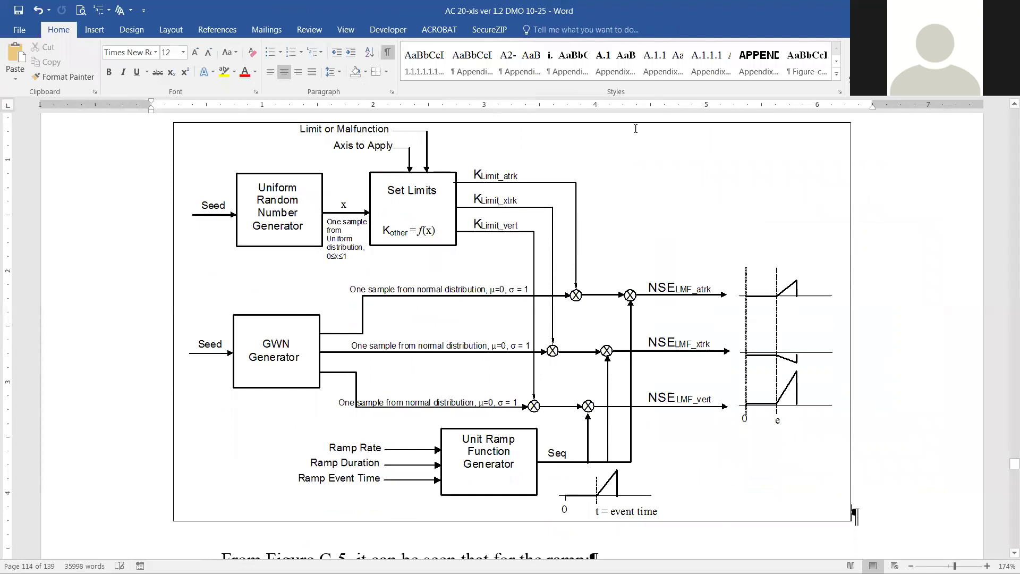
pyautogui.scroll(2, 585, 266)
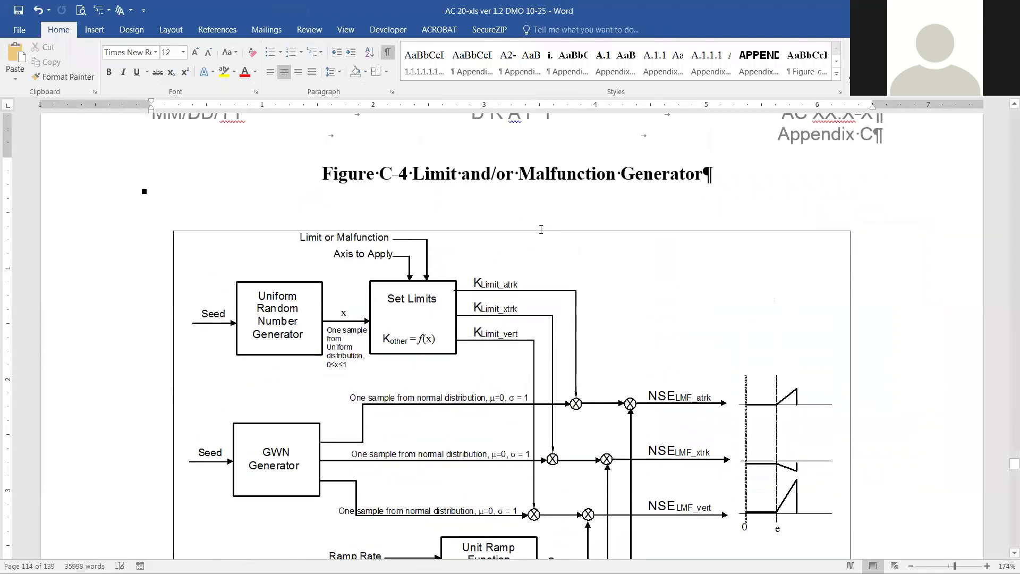
pyautogui.click(548, 250)
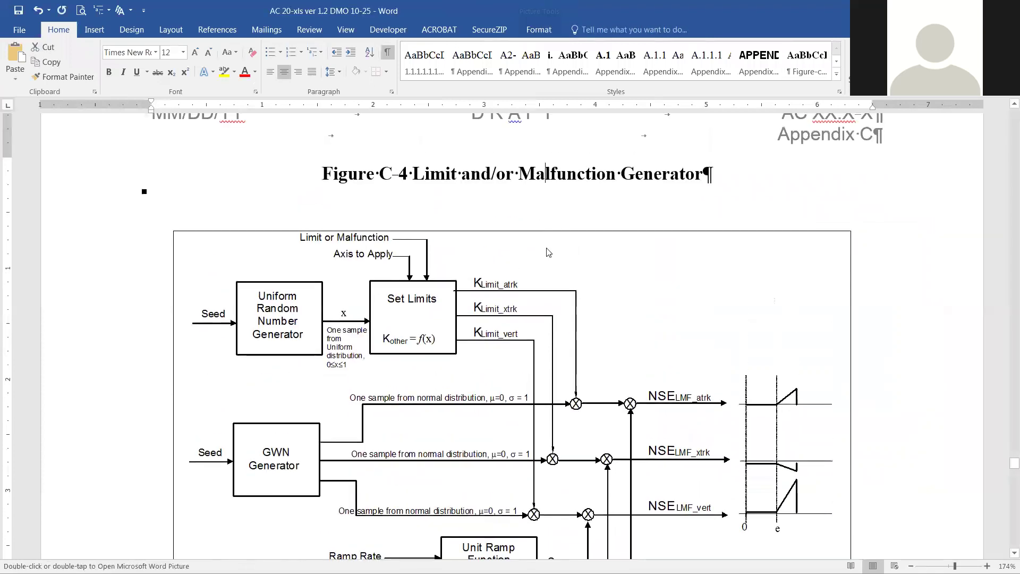
pyautogui.rightClick(594, 272)
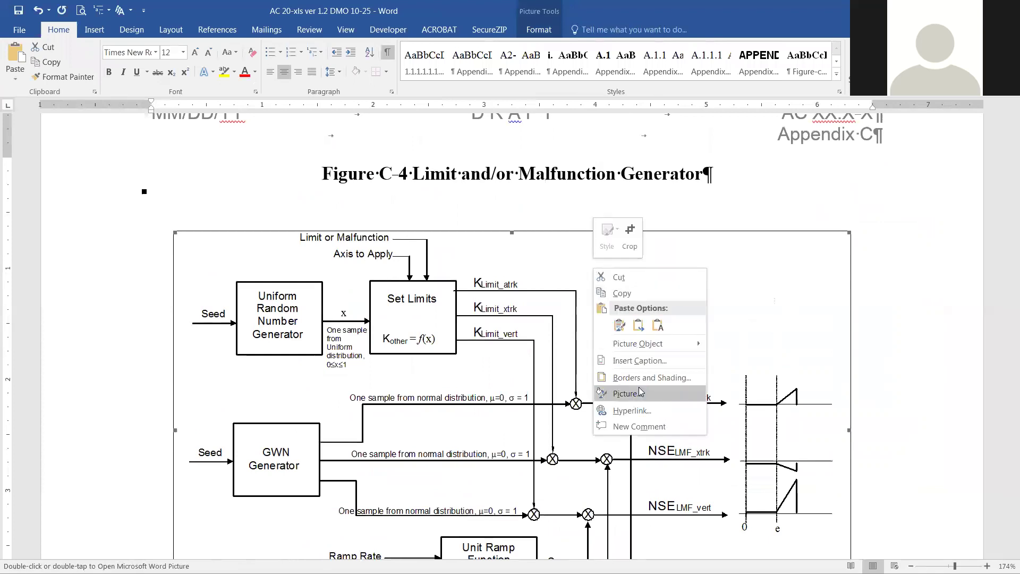
pyautogui.click(640, 392)
pyautogui.click(902, 196)
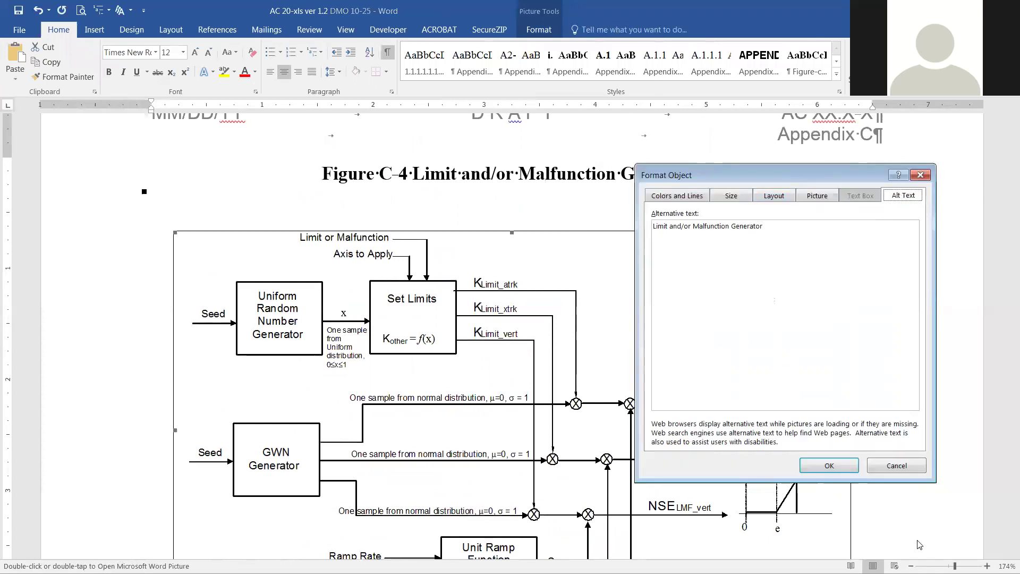
pyautogui.click(828, 465)
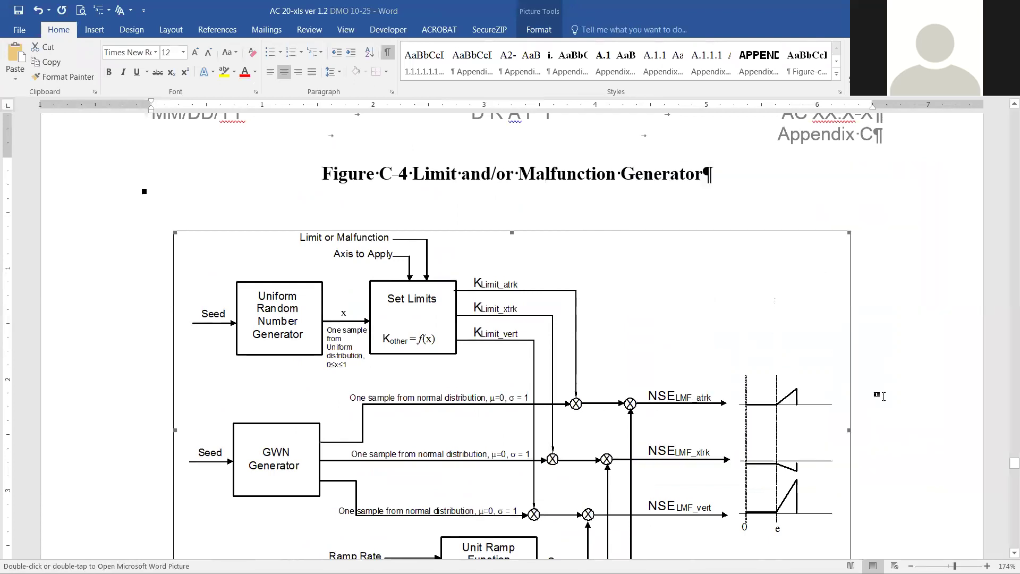
pyautogui.scroll(-5, 883, 396)
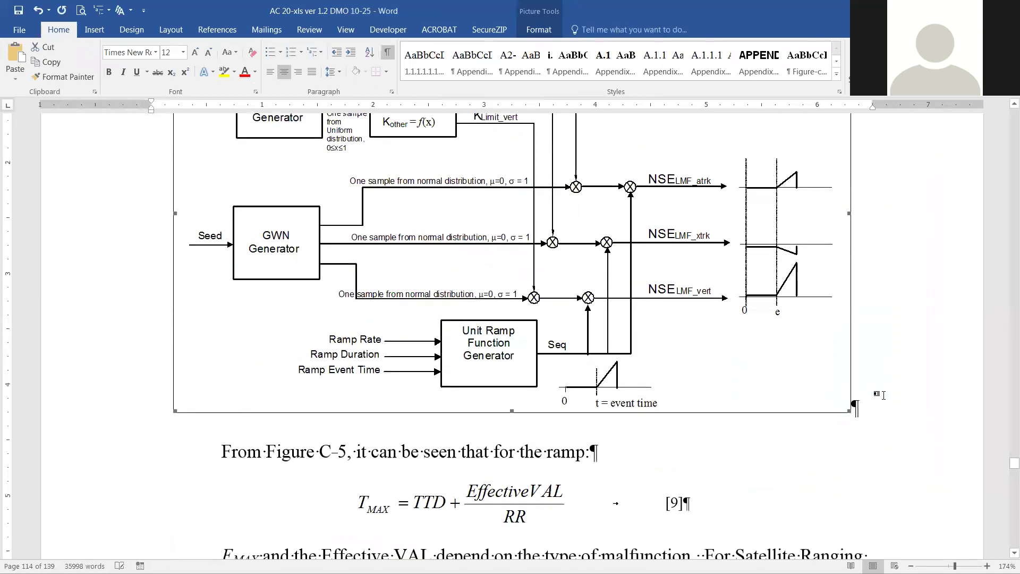